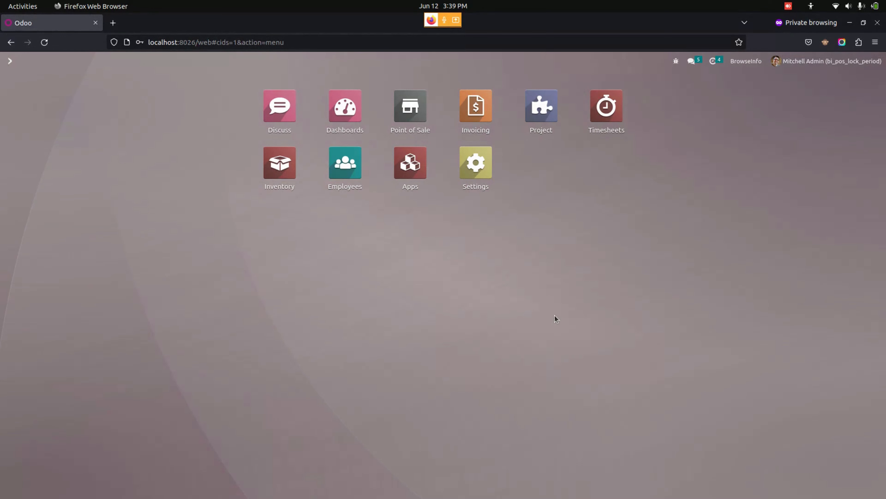
Step: Open the LOCK POS record in the Point of Sale lock configuration and check the choices for its shop
left_click(406, 114)
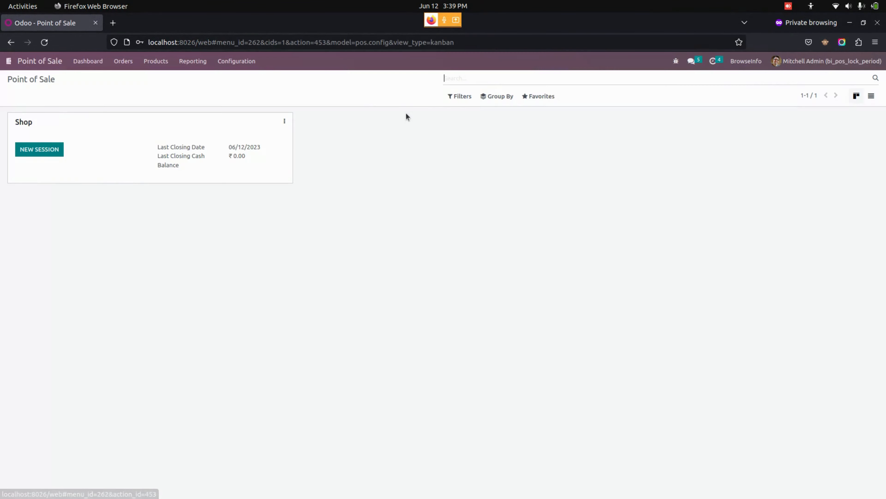
left_click(227, 62)
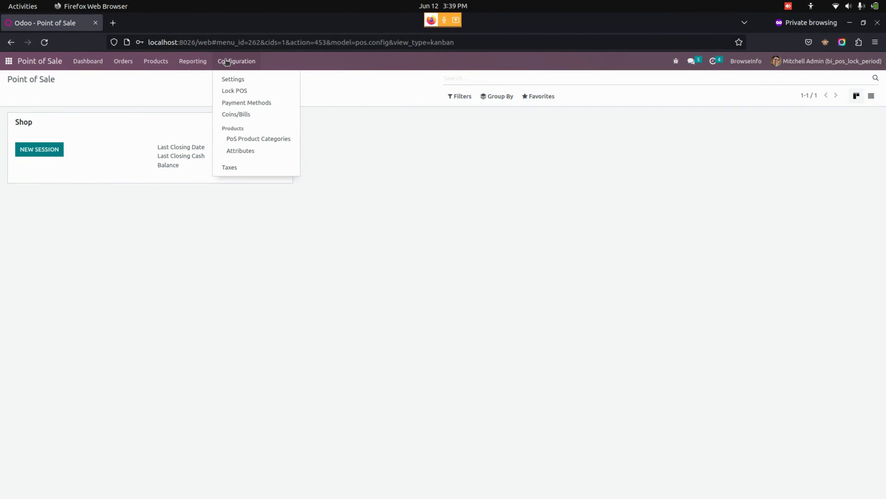
left_click(233, 93)
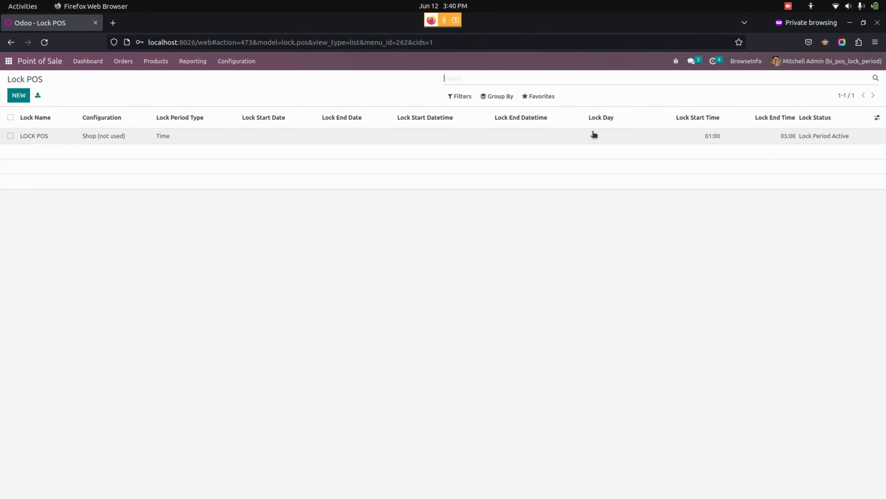
left_click(333, 139)
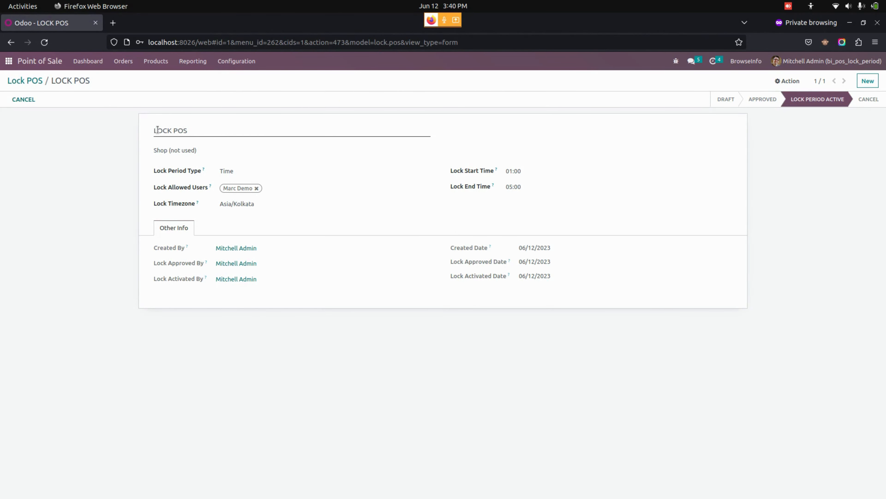
left_click(203, 150)
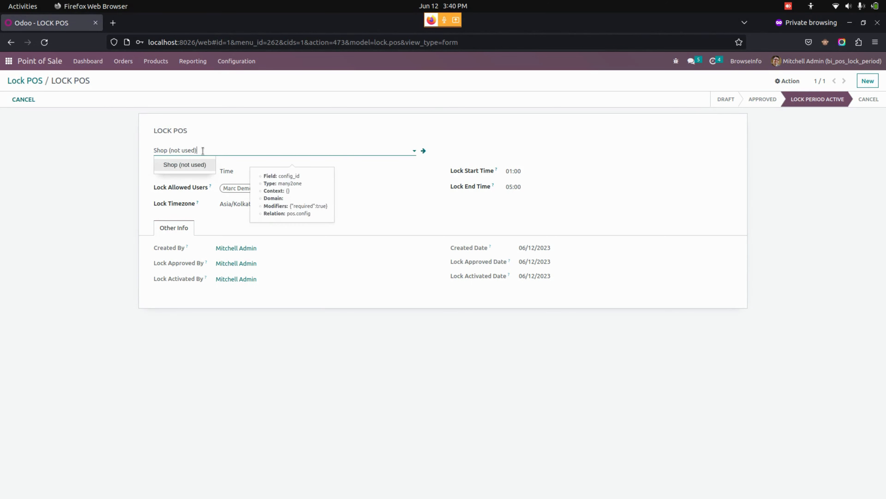
left_click(137, 162)
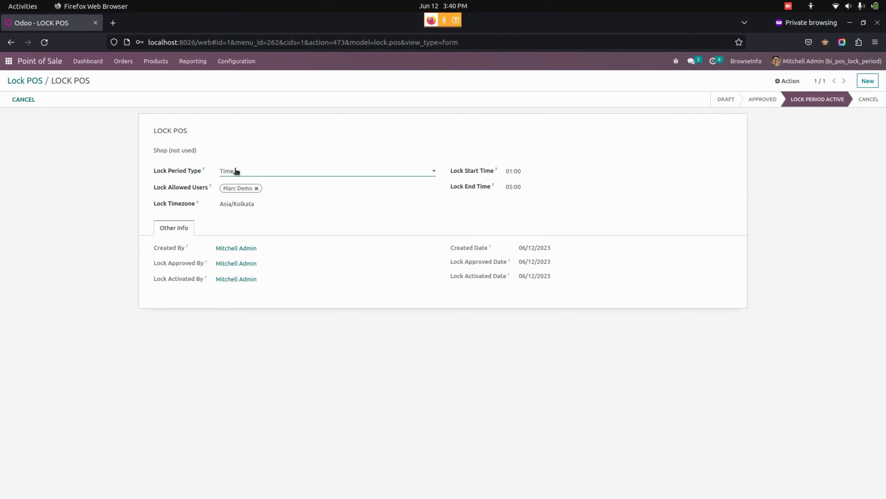
Step: Try the lock period types Time, Date and Datetime, and view the calendar for the lock start datetime
left_click(246, 172)
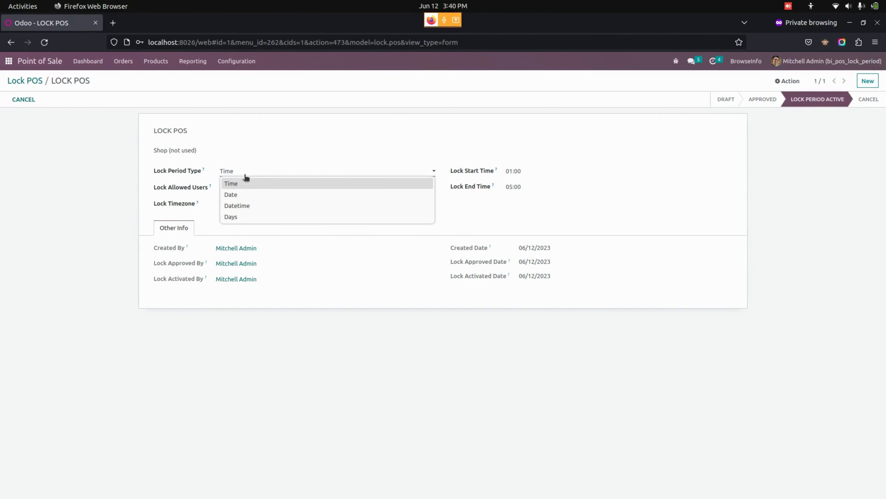
left_click(244, 184)
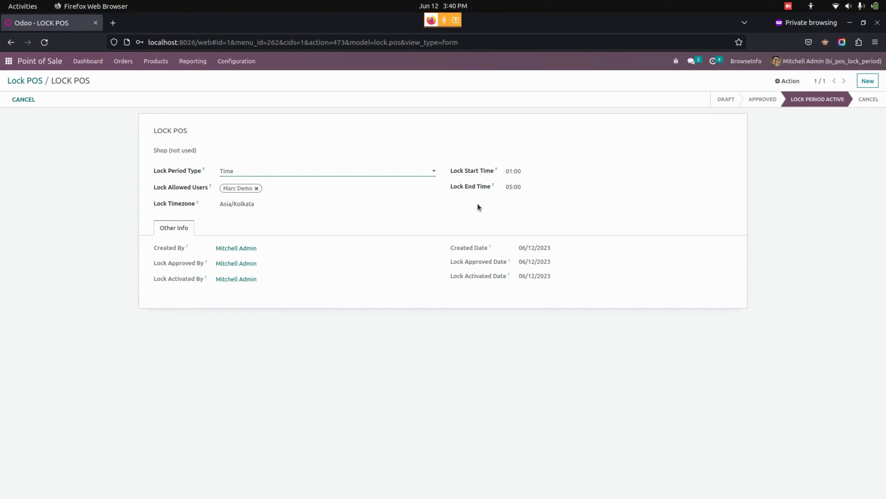
left_click(281, 172)
left_click(243, 194)
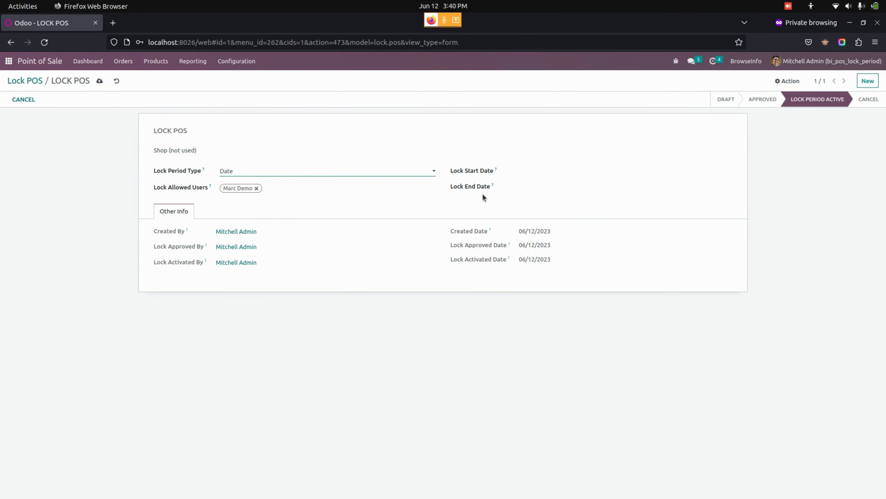
left_click(278, 174)
left_click(261, 205)
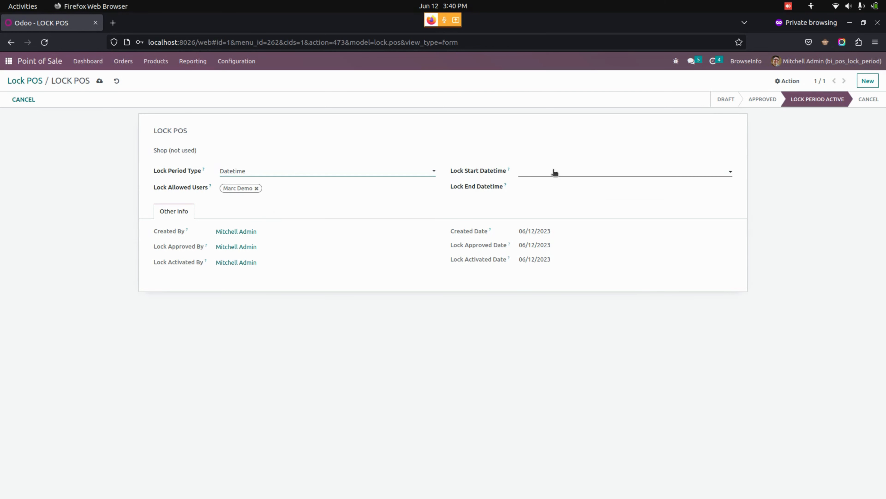
left_click(555, 172)
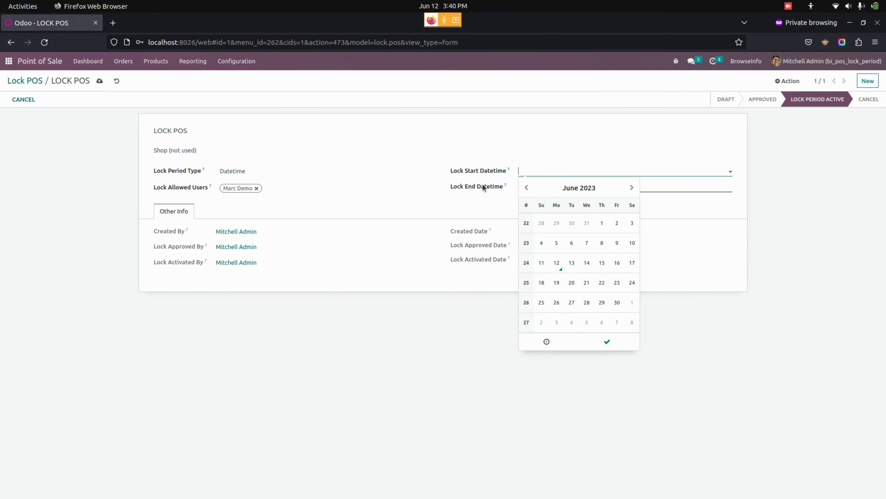
left_click(401, 289)
Step: Try the Days lock period type, view its lock day choices, and return the type to Time
left_click(305, 170)
left_click(262, 216)
left_click(525, 171)
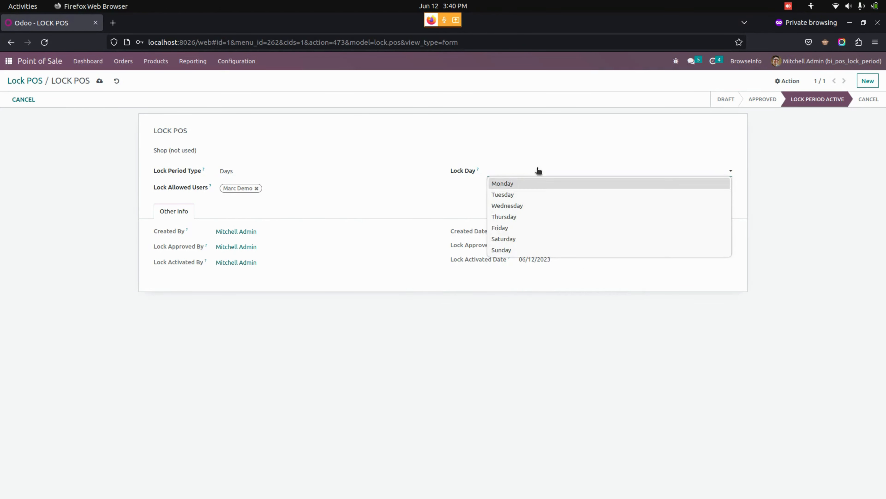
left_click(290, 177)
left_click(283, 175)
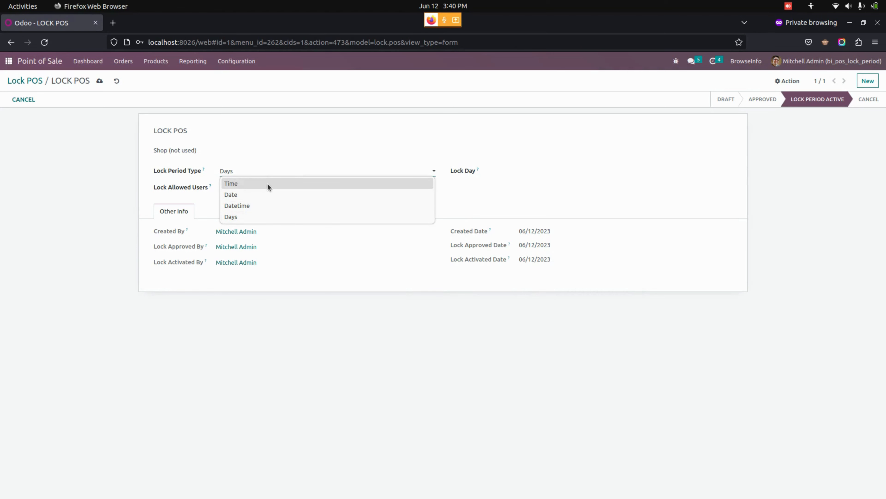
left_click(267, 183)
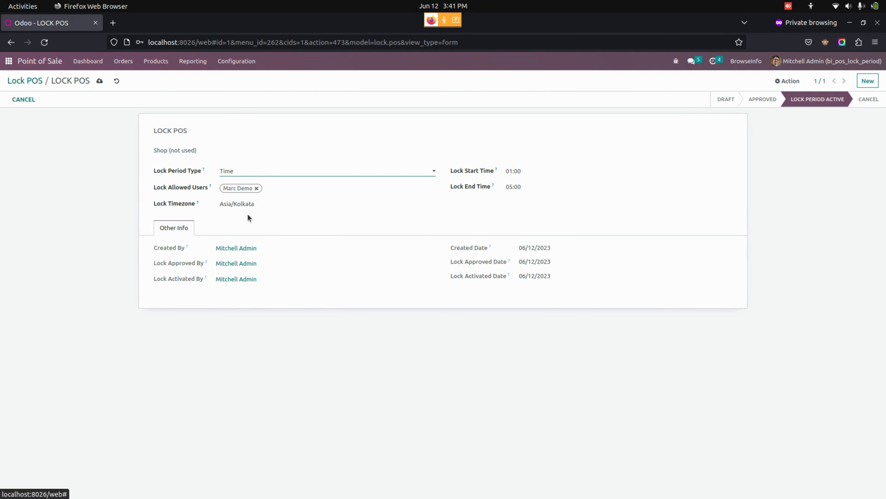
Step: Cancel the LOCK POS record and reset it to draft
mouse_move(204, 150)
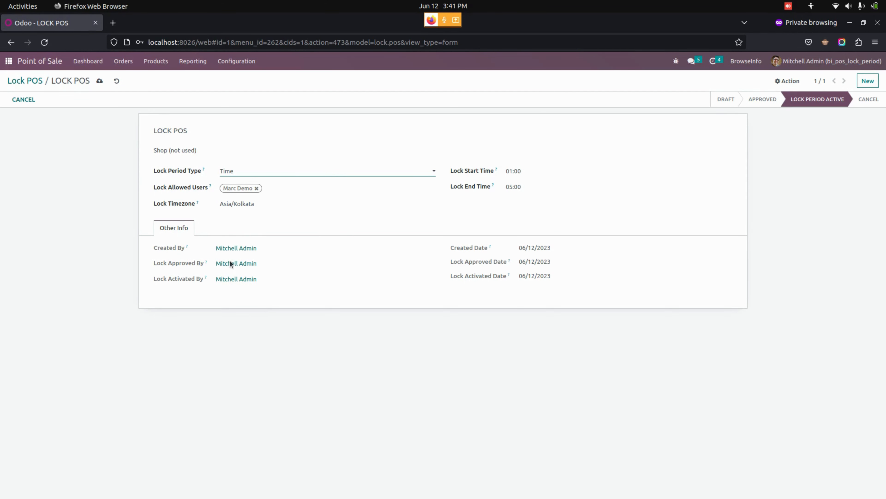
left_click(20, 99)
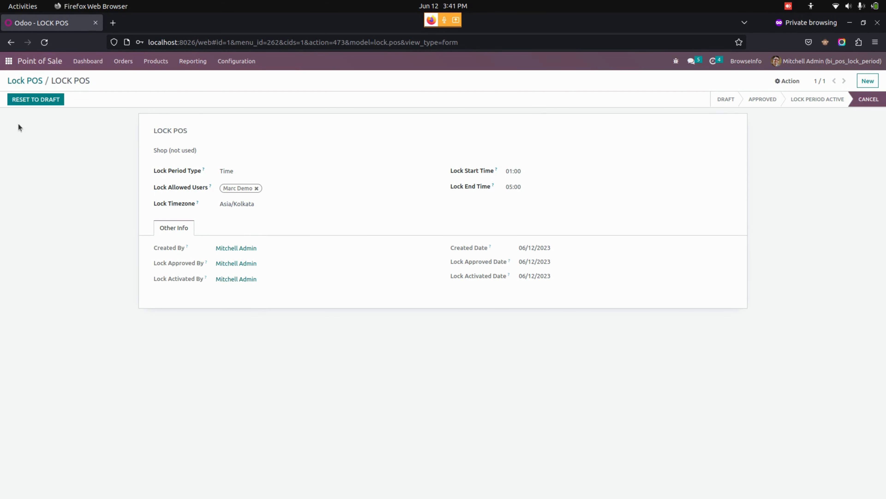
left_click(22, 103)
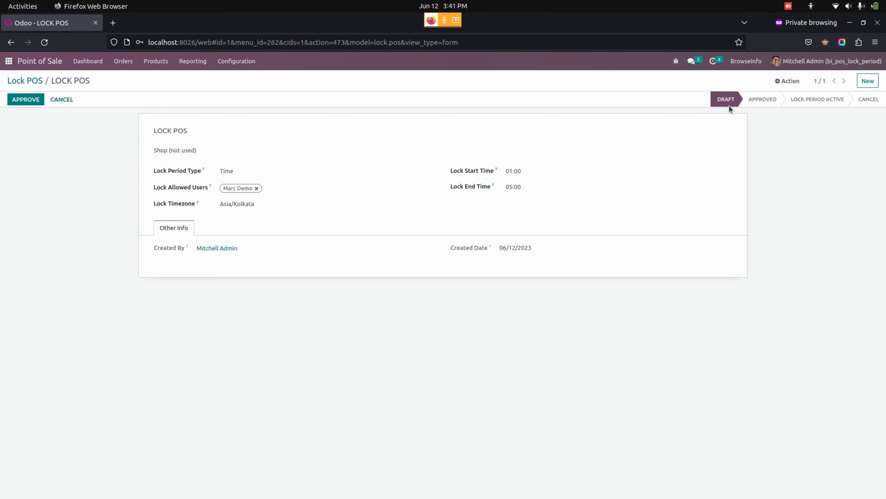
Step: Approve the LOCK POS record and activate its lock period
left_click(26, 99)
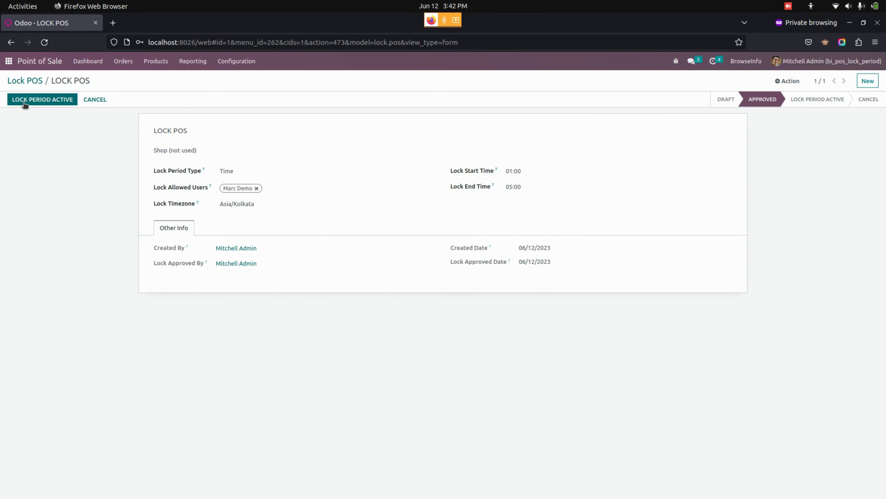
left_click(35, 99)
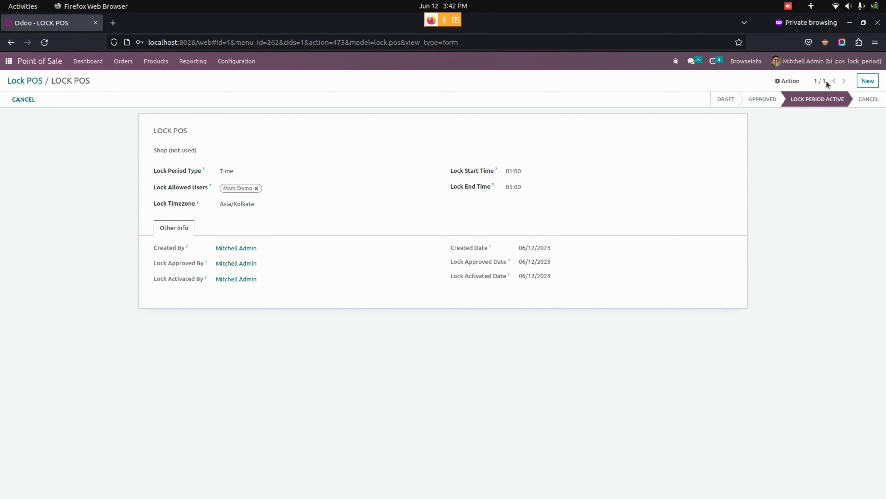
mouse_move(819, 100)
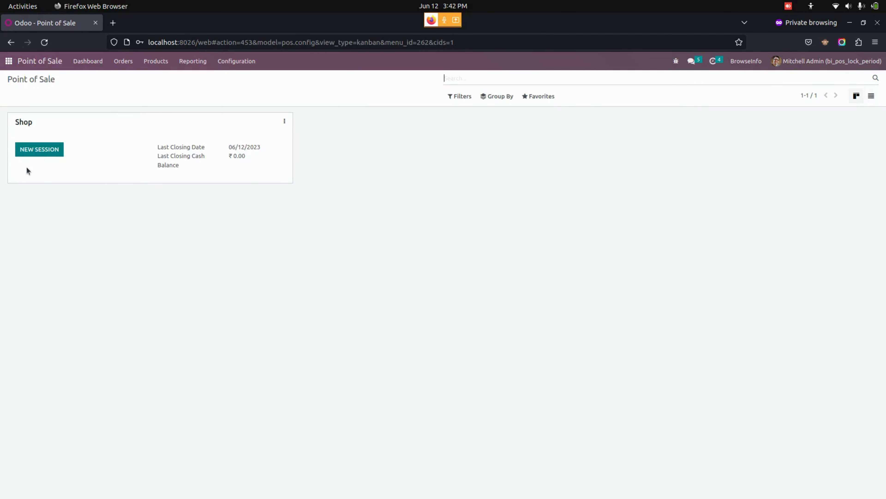
Step: Try to open a new session for the Shop while the lock period is active
left_click(35, 151)
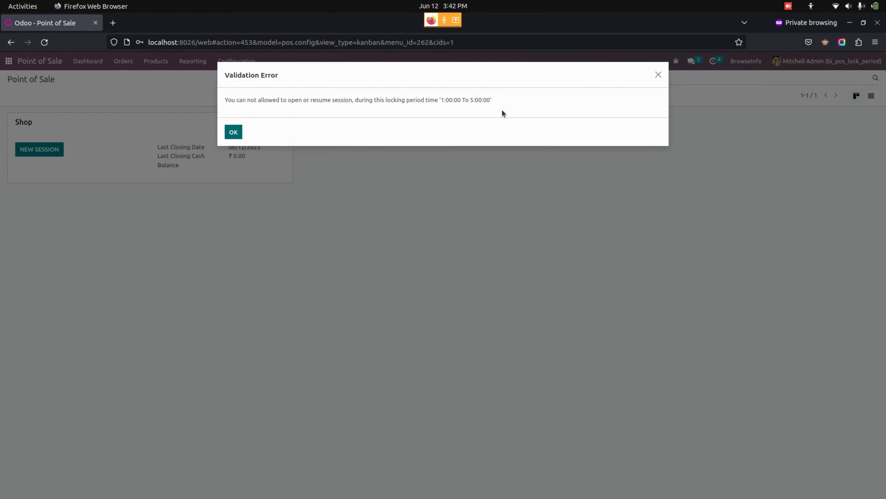
left_click(233, 132)
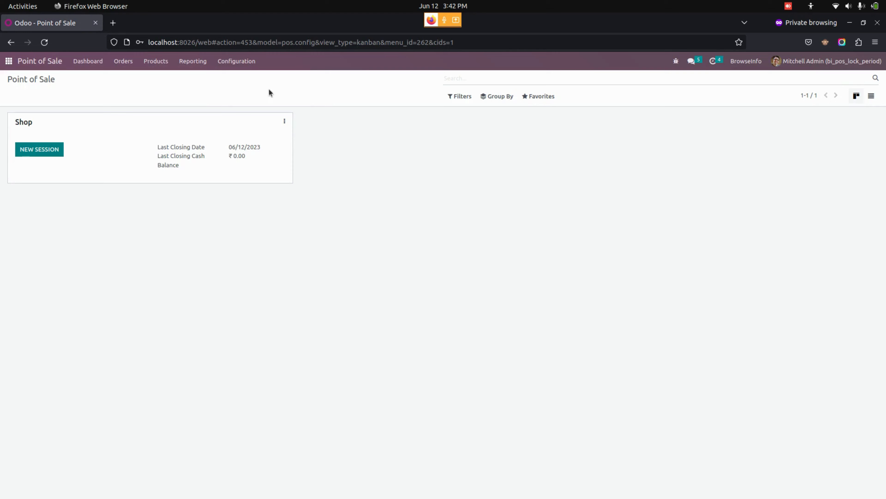
Step: Replace the allowed user on the LOCK POS record with the logged-in administrator and save the change
left_click(249, 62)
left_click(243, 93)
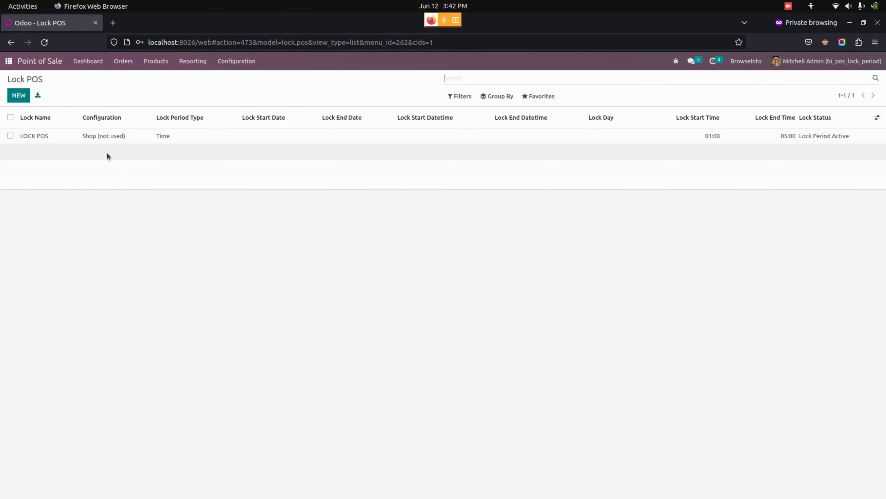
left_click(129, 142)
left_click(256, 189)
left_click(255, 187)
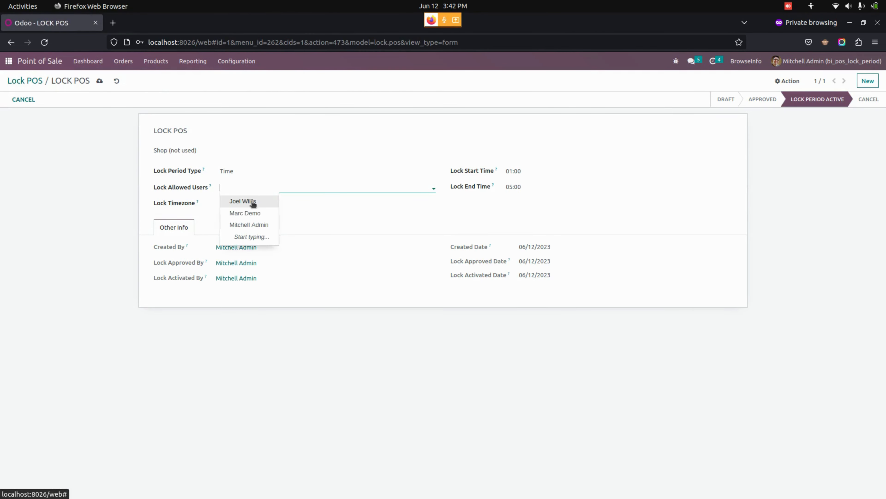
left_click(249, 223)
left_click(99, 81)
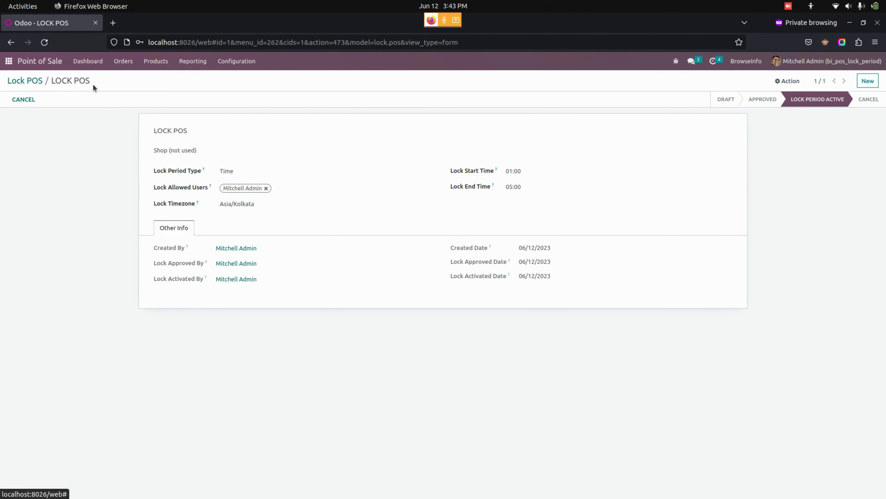
Step: Start a new Shop session from the Point of Sale dashboard
left_click(88, 61)
left_click(57, 149)
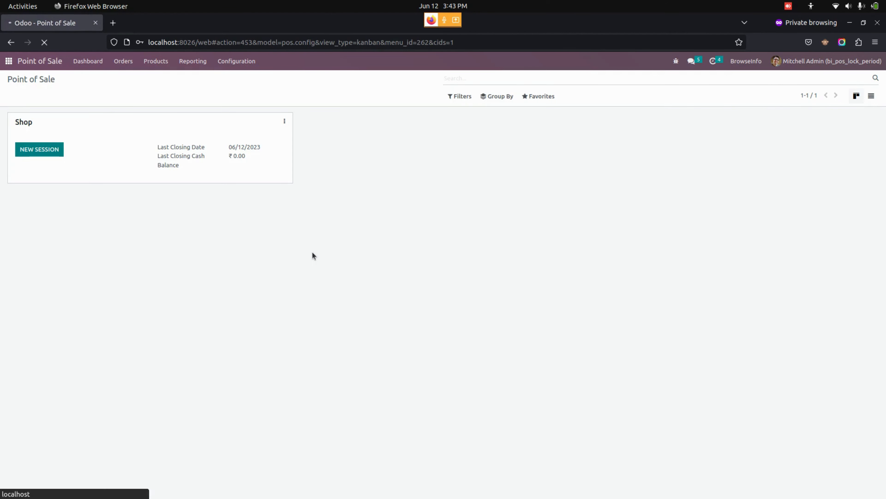